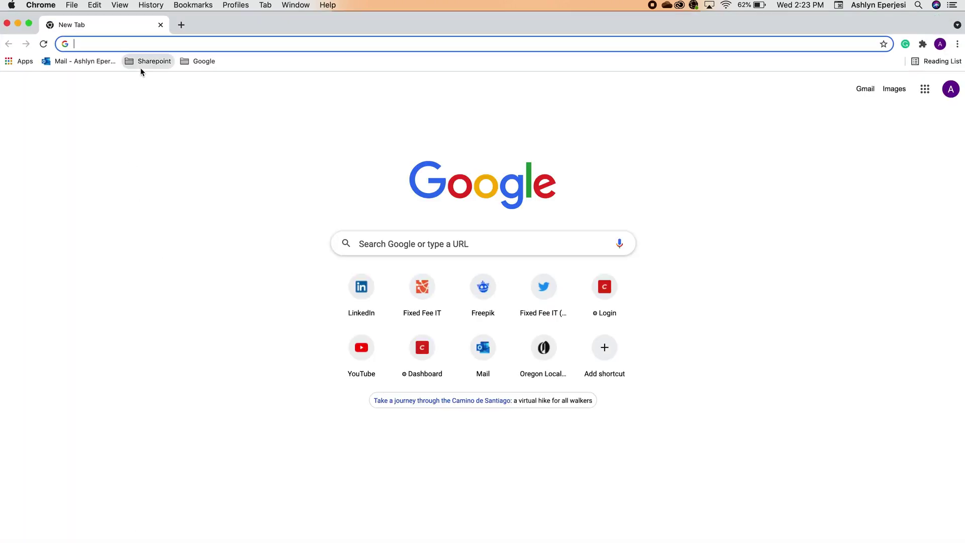
# From the SharePoint bookmarks, go to RevGen's Documents > Marketing > AAA-Test folder.
pyautogui.click(141, 63)
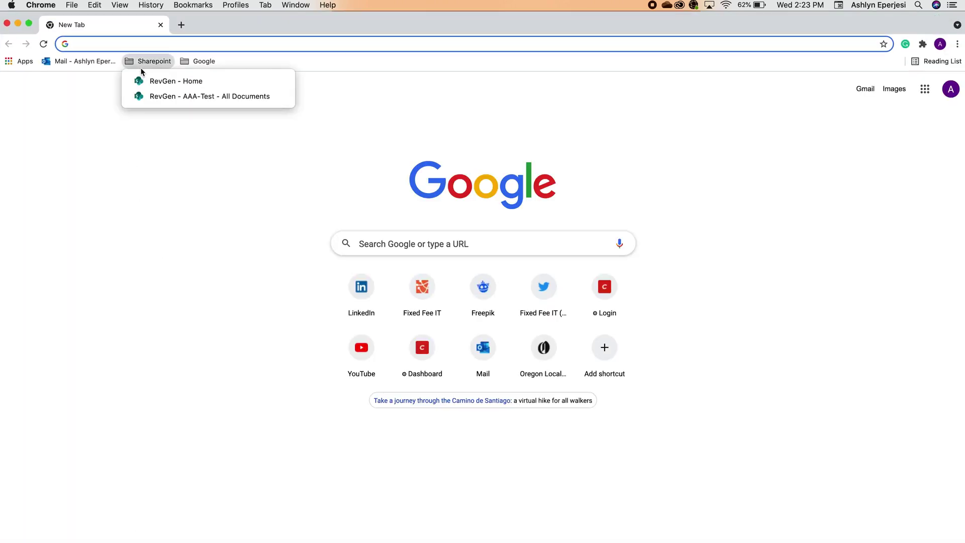
pyautogui.click(163, 86)
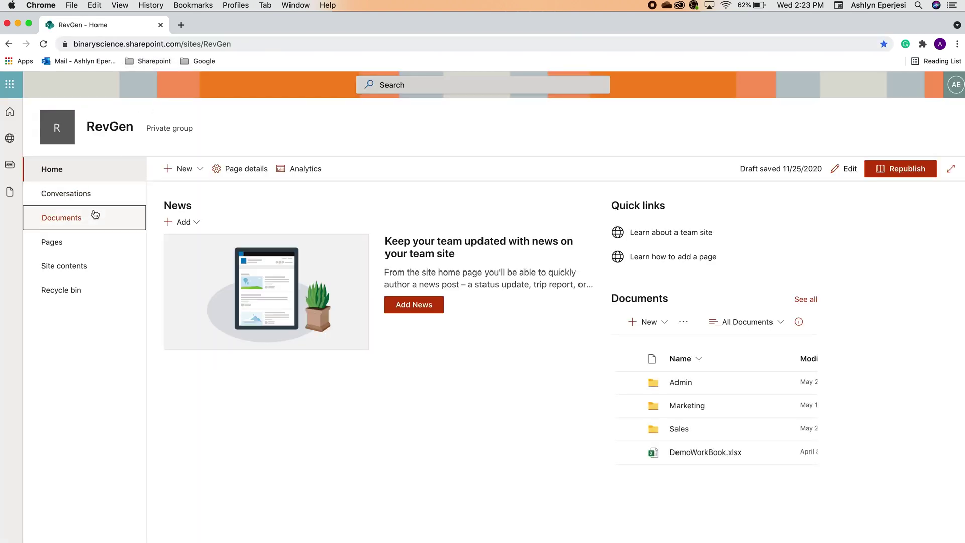
pyautogui.click(95, 214)
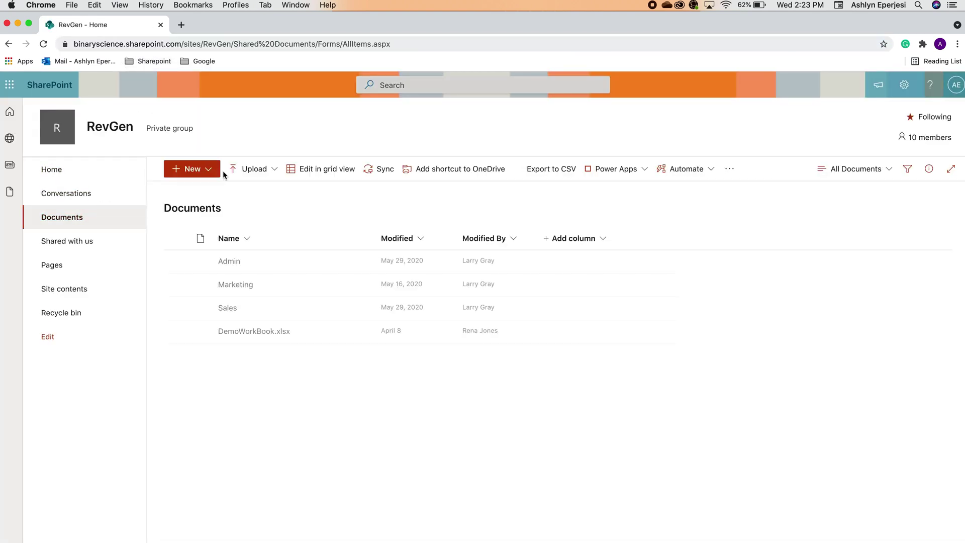
pyautogui.click(234, 284)
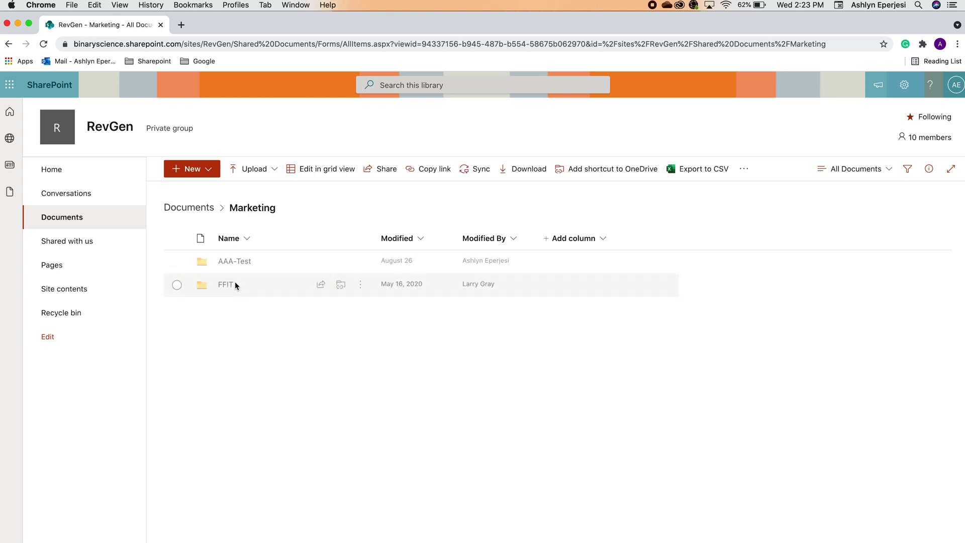
pyautogui.doubleClick(231, 268)
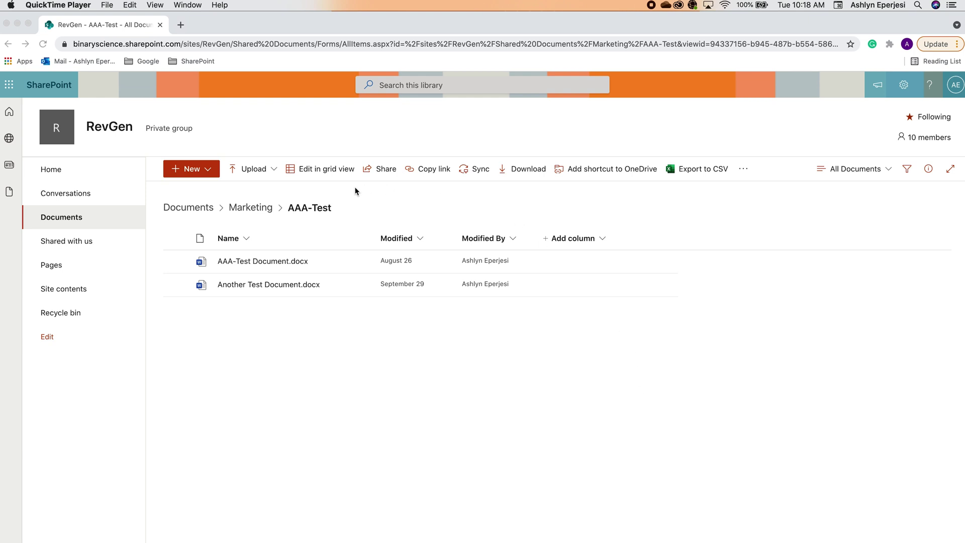
# Share AAA-Test Document.docx with a People in FFIT link that allows editing.
pyautogui.click(312, 265)
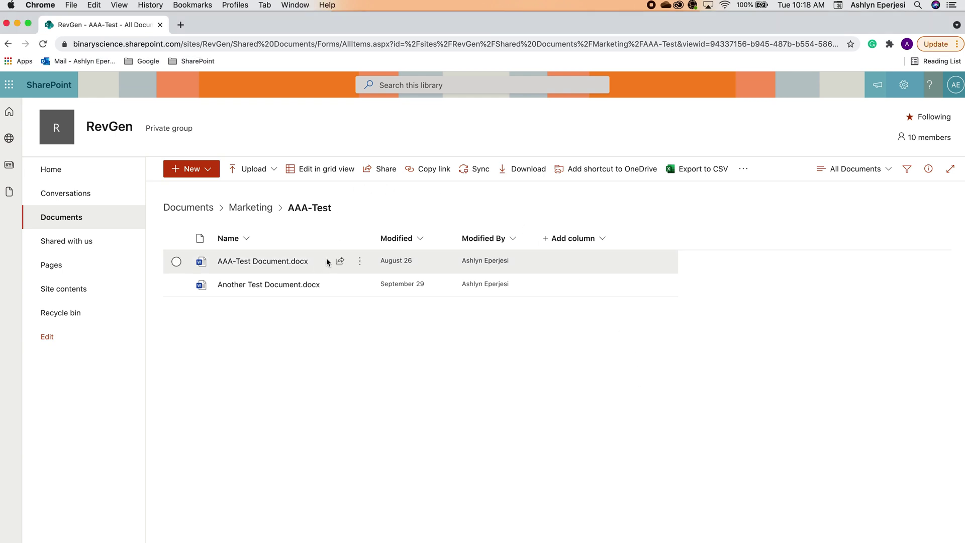
pyautogui.click(339, 262)
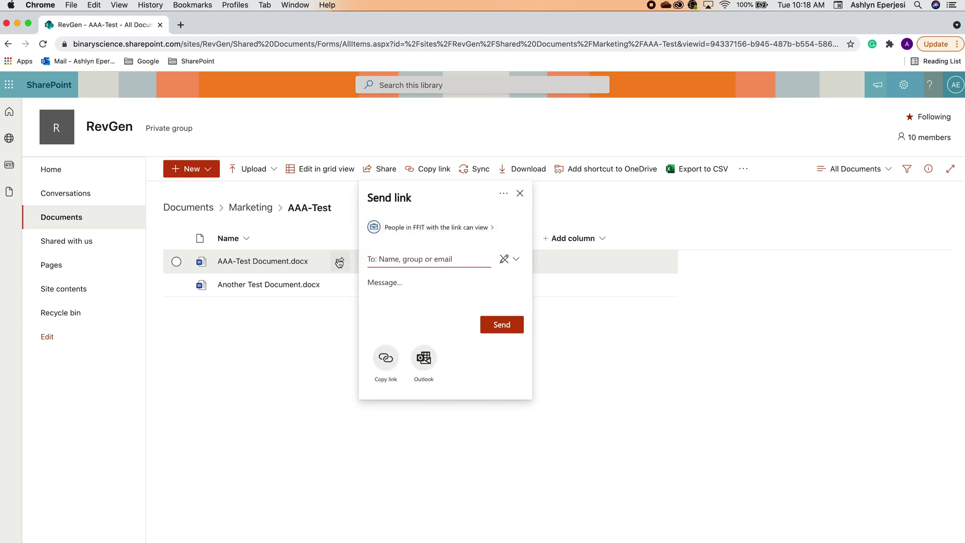
pyautogui.click(506, 228)
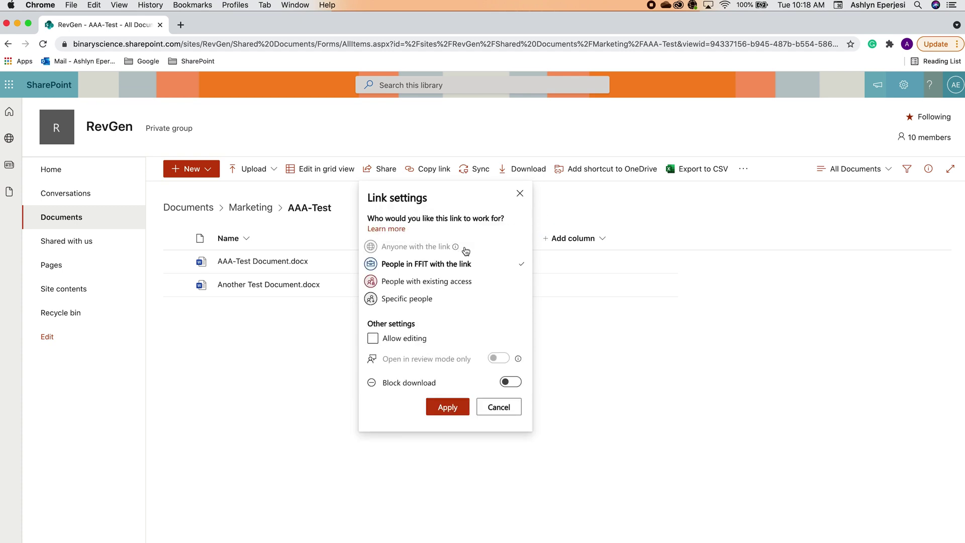
pyautogui.moveTo(458, 250)
pyautogui.click(372, 339)
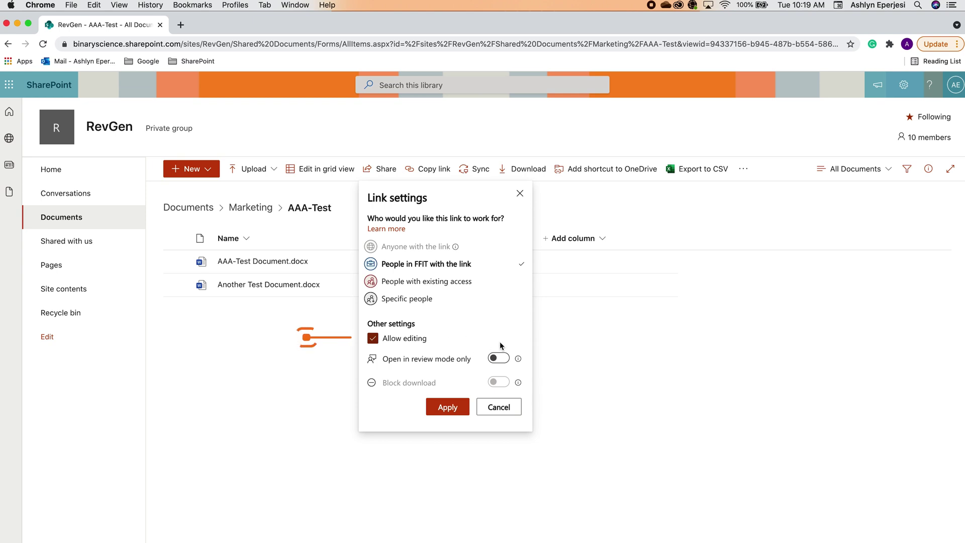
pyautogui.click(454, 405)
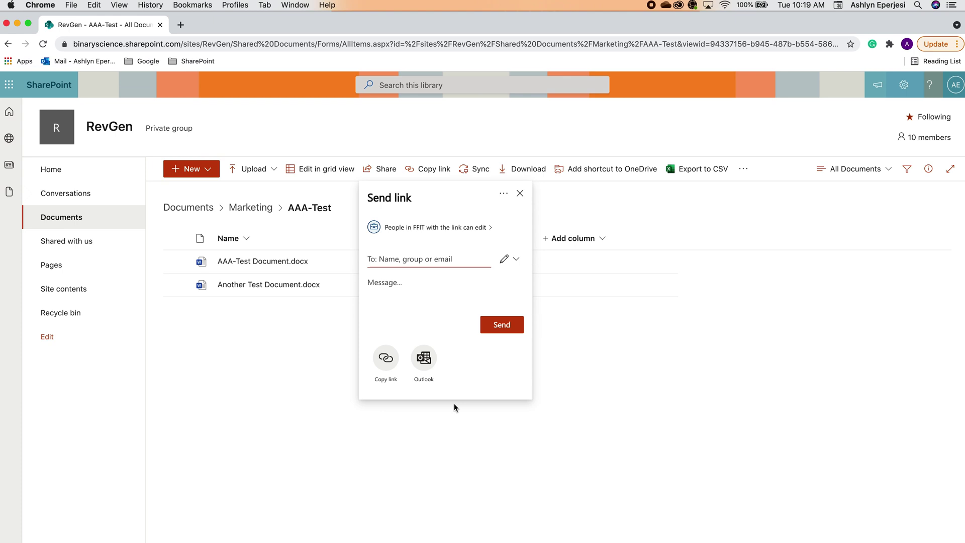
# Confirm the link is set to Can edit and send it to a new Outlook email.
pyautogui.click(515, 261)
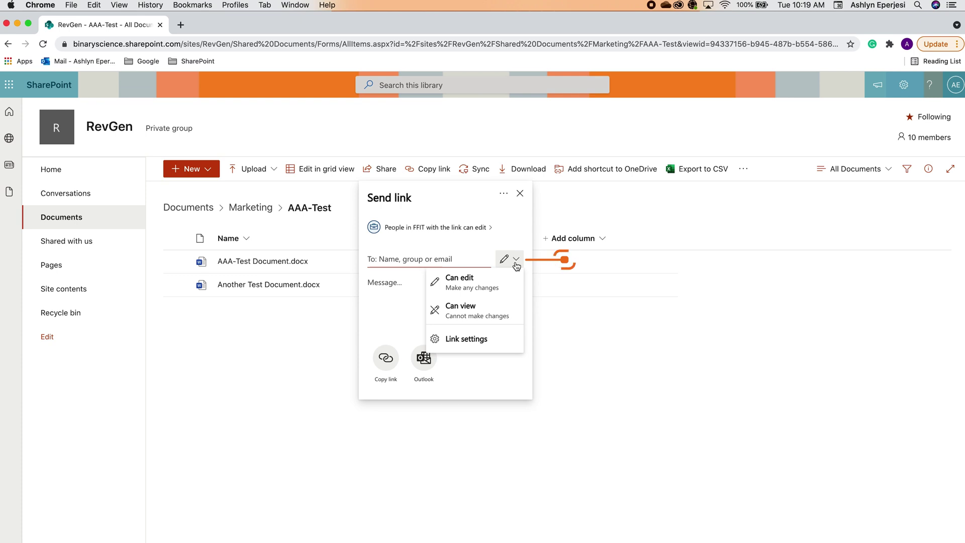
pyautogui.click(517, 262)
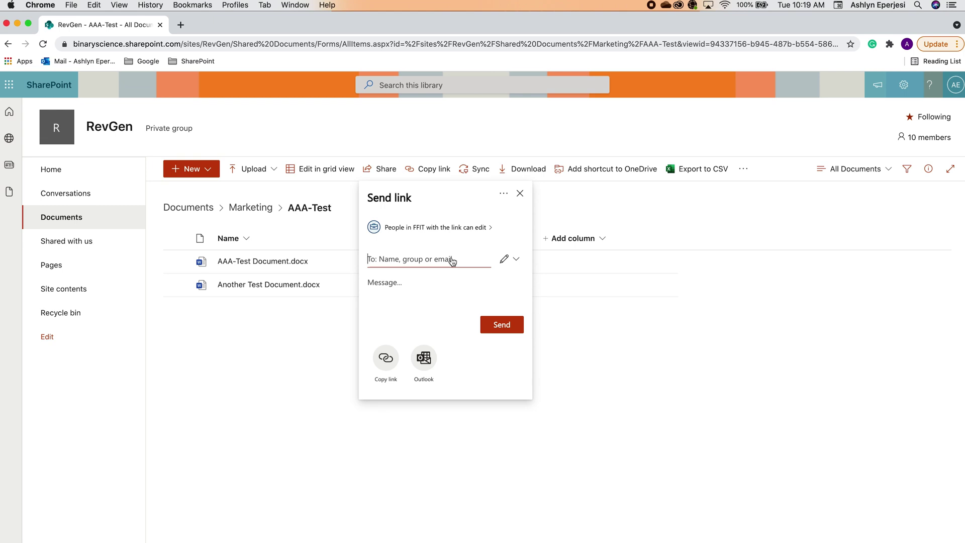
pyautogui.click(427, 362)
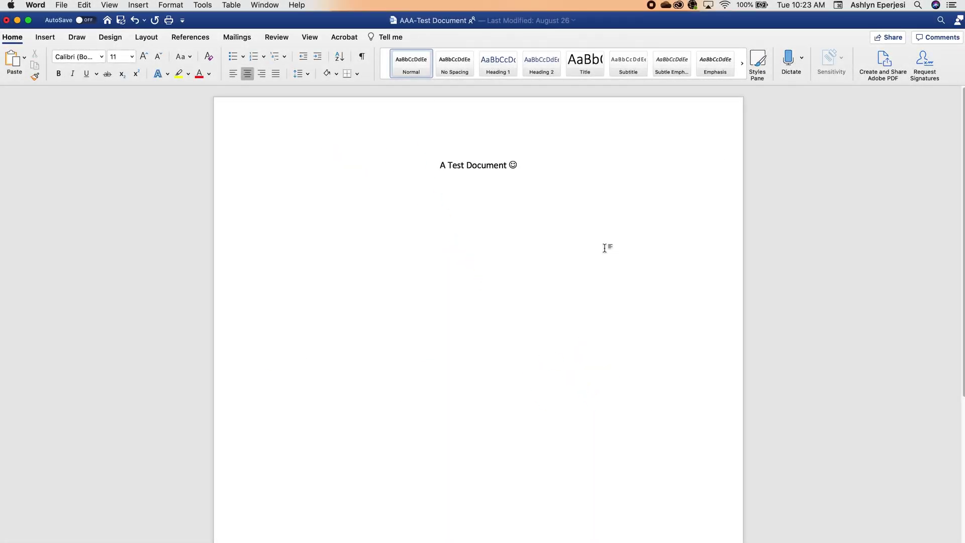
# In Word, change the document's People in FFIT share link to allow editing and verify it.
pyautogui.click(899, 40)
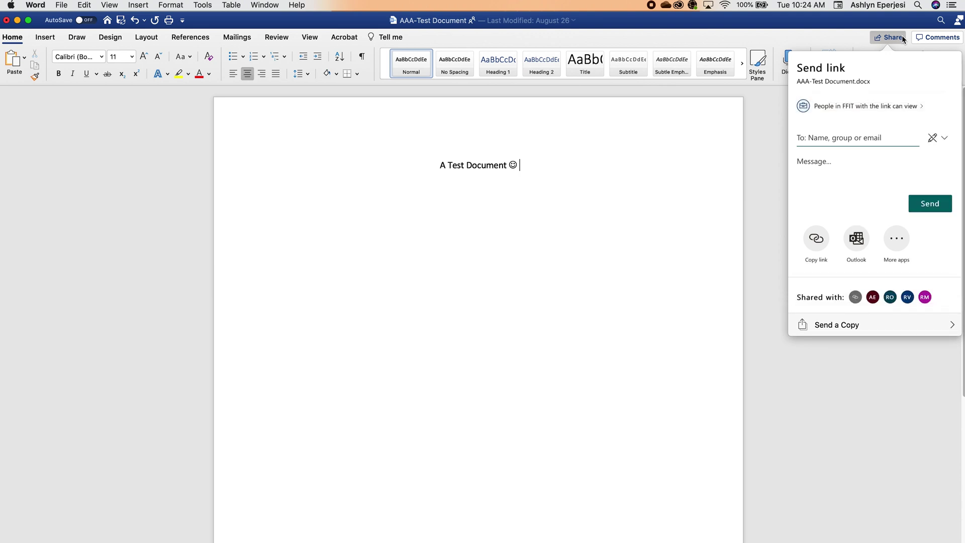
pyautogui.click(912, 108)
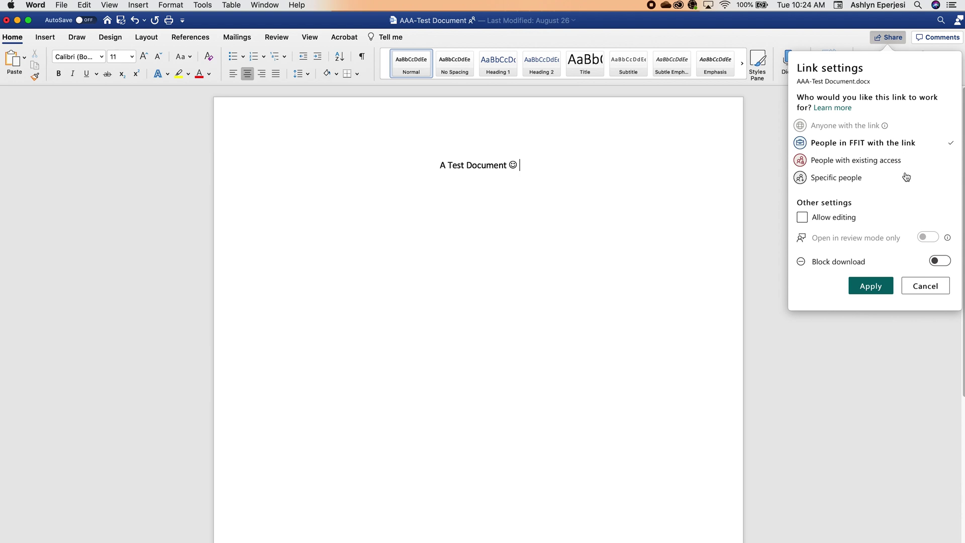
pyautogui.click(802, 217)
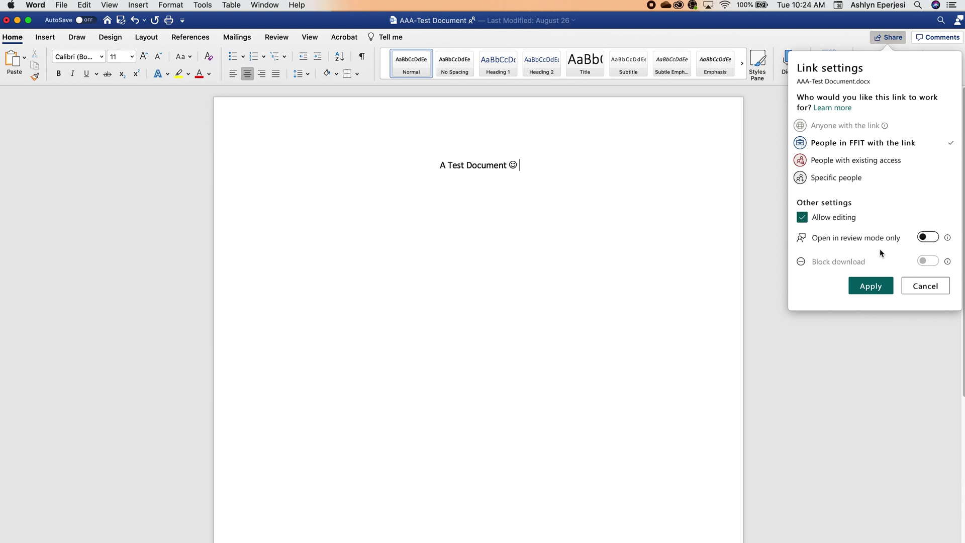
pyautogui.click(879, 286)
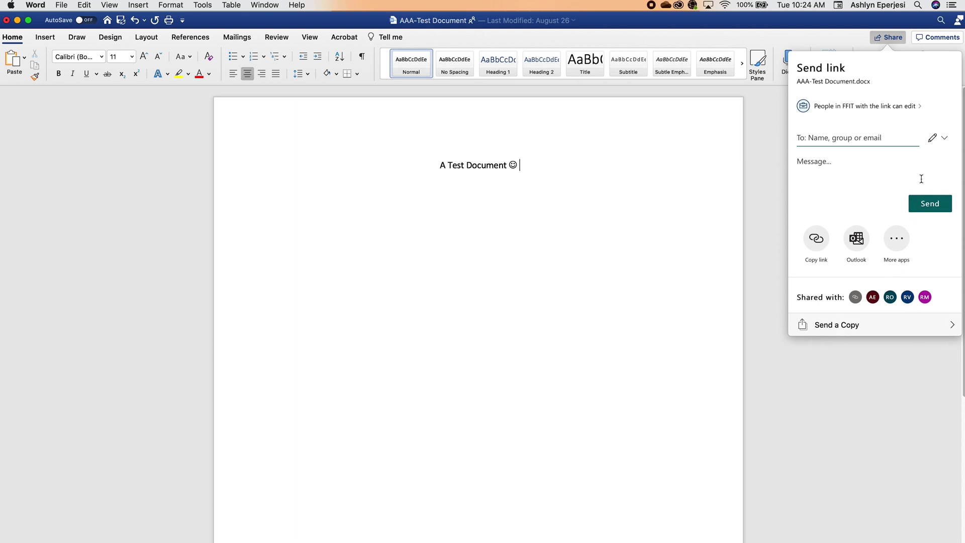
pyautogui.click(943, 139)
pyautogui.click(944, 141)
# Copy the editable link and paste it into the body of a new Outlook message.
pyautogui.click(816, 241)
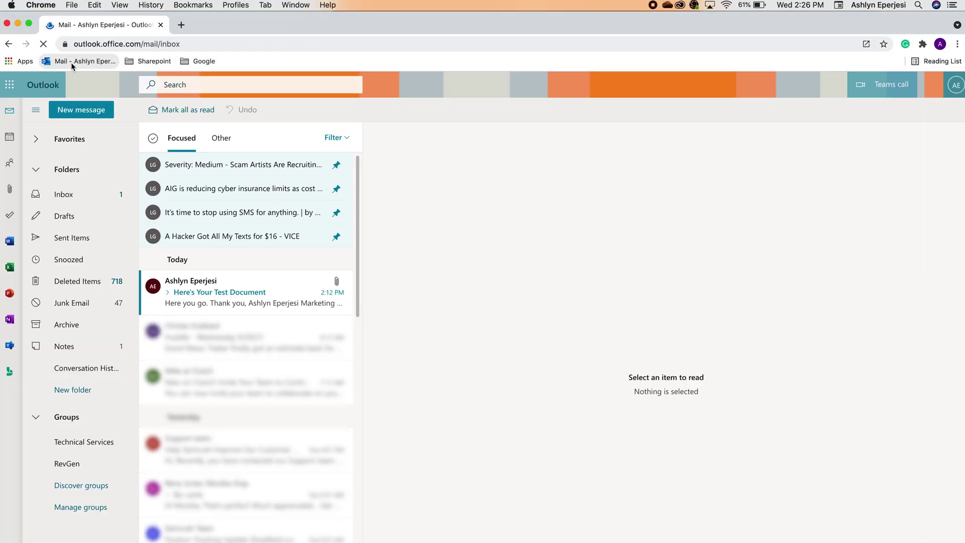
pyautogui.click(107, 109)
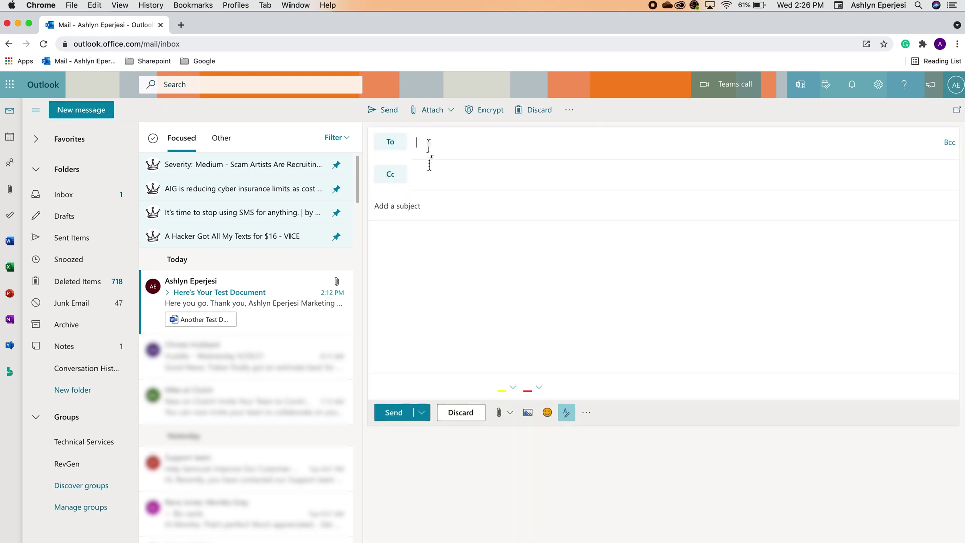
pyautogui.click(409, 232)
pyautogui.press('super+v')
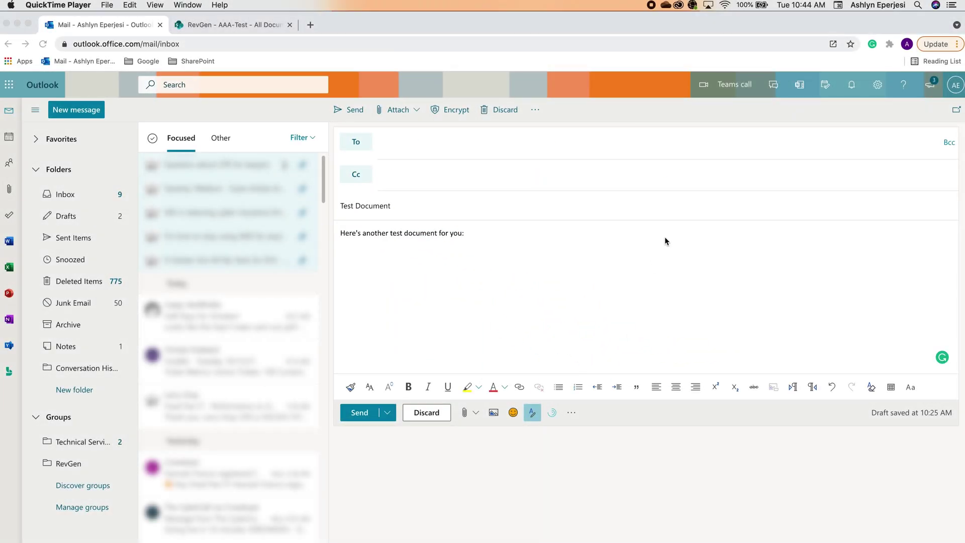
# Attach Another Test Document.docx from Groups > RevGen > Marketing > AAA-Test as a cloud link.
pyautogui.click(704, 457)
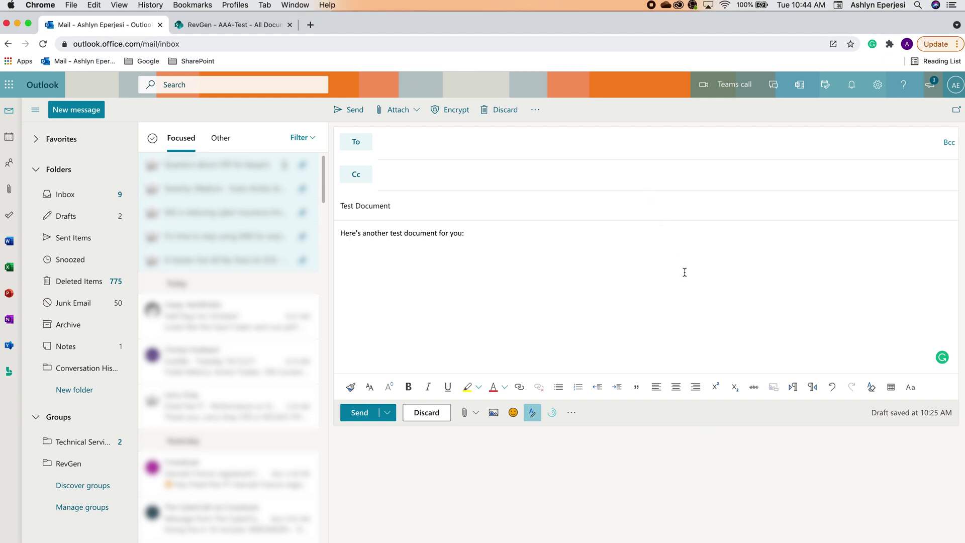
pyautogui.click(471, 413)
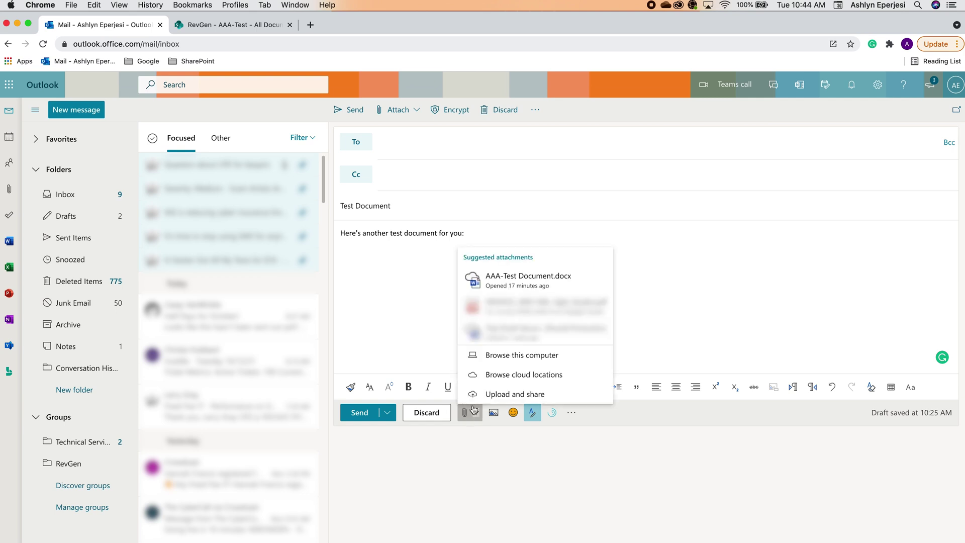
pyautogui.click(499, 376)
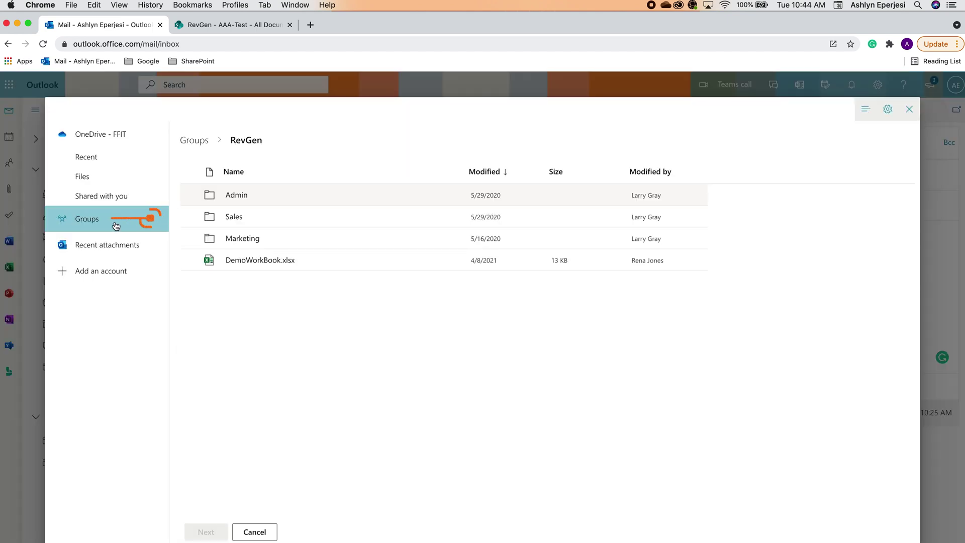
pyautogui.click(398, 187)
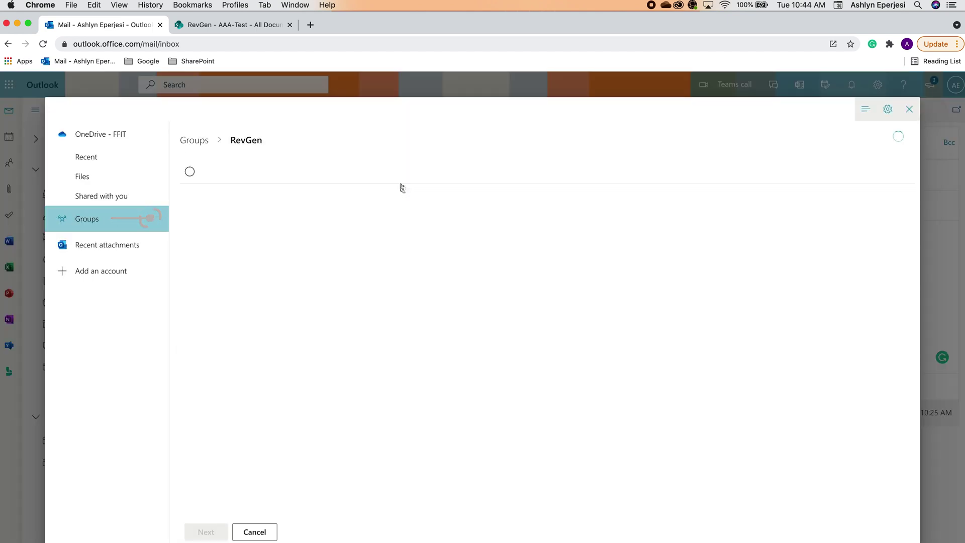
pyautogui.click(245, 238)
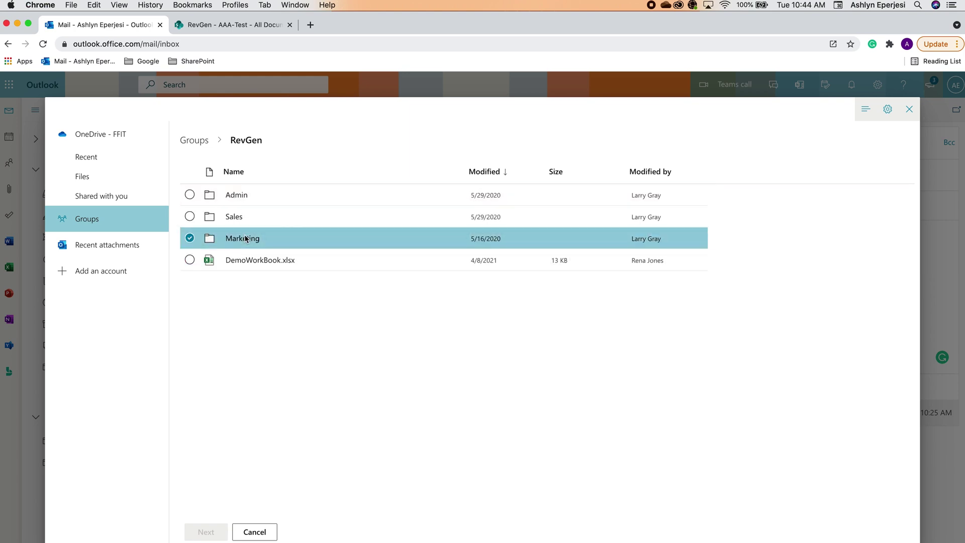
pyautogui.click(258, 196)
pyautogui.click(257, 197)
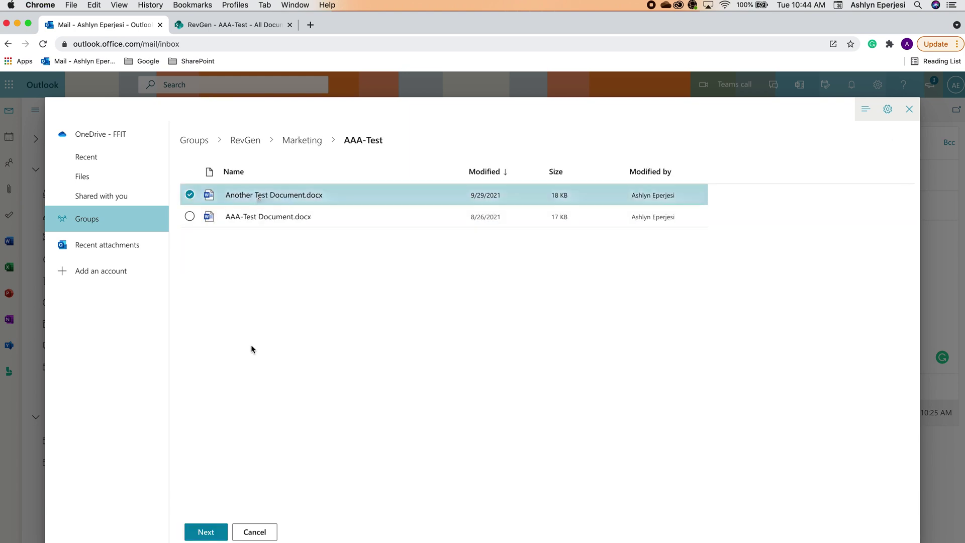
pyautogui.click(206, 532)
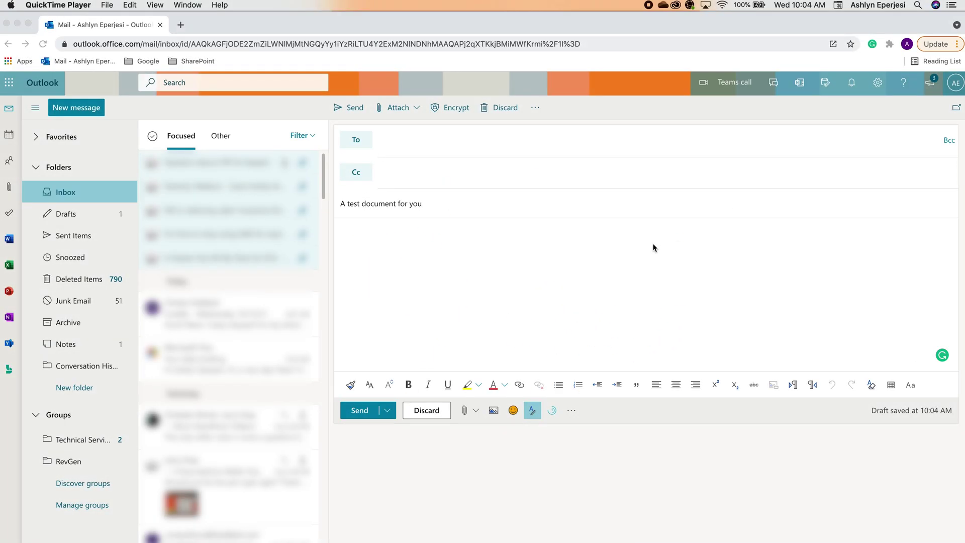
# Add '!' to the subject and browse cloud locations to RevGen > Marketing > AAA-Test.
pyautogui.click(461, 203)
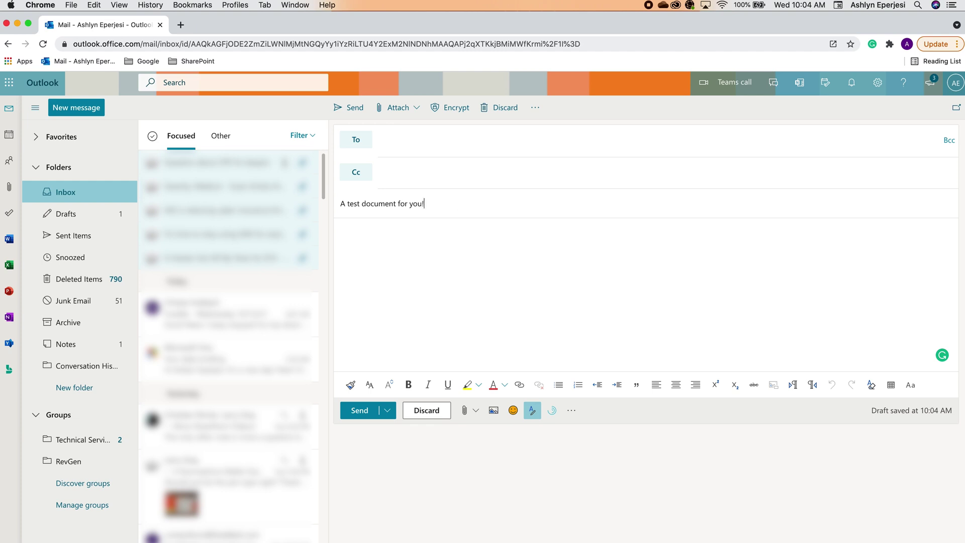
pyautogui.click(469, 420)
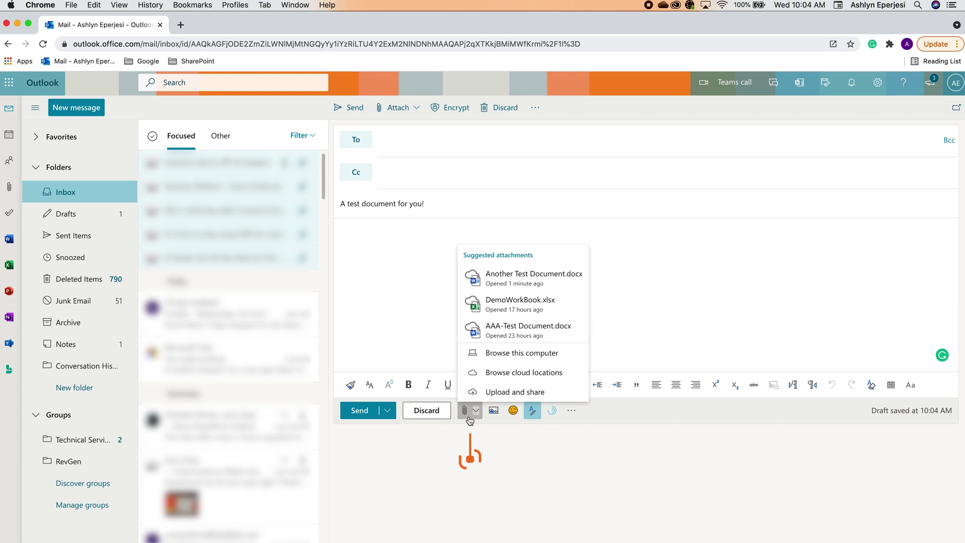
pyautogui.click(487, 373)
pyautogui.click(394, 188)
pyautogui.click(241, 238)
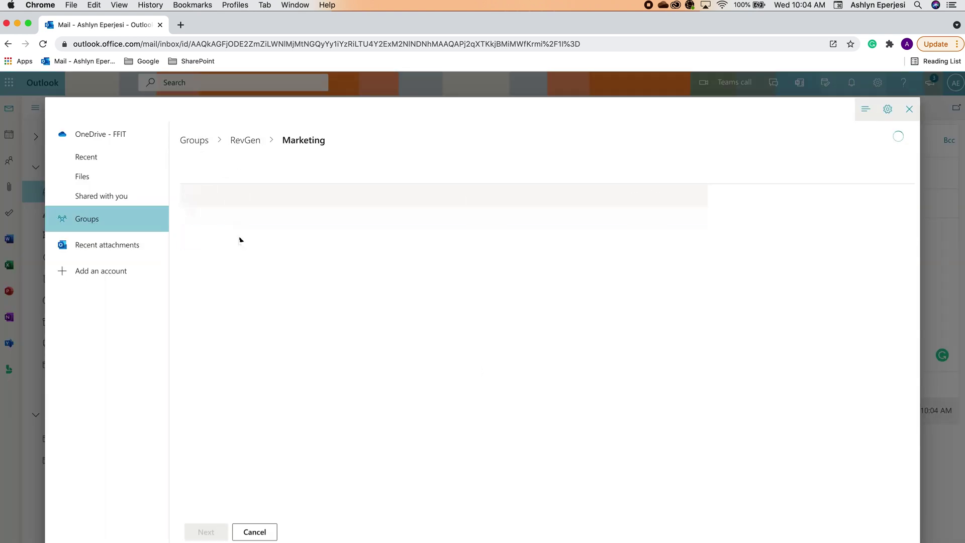
pyautogui.click(237, 195)
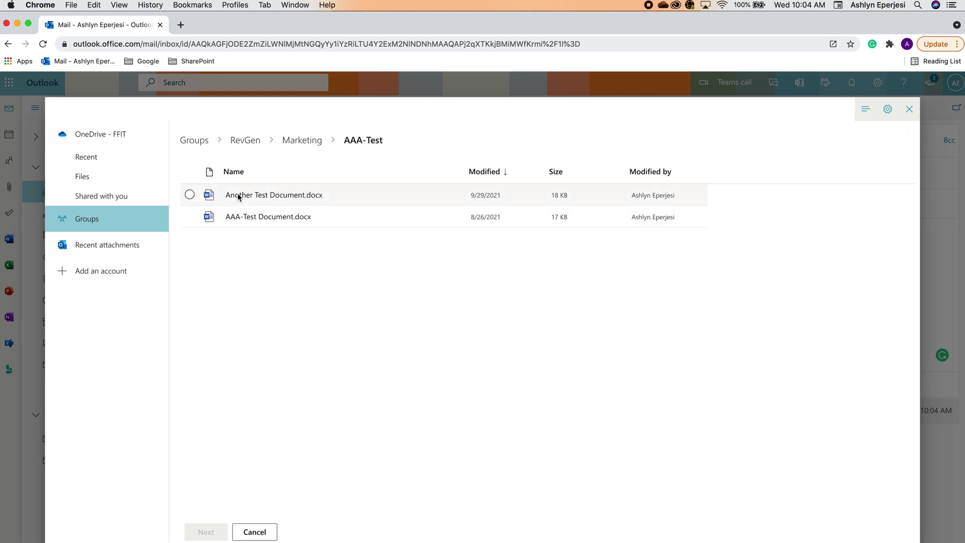
# Attach Another Test Document.docx, then switch it to Attach as a copy.
pyautogui.doubleClick(238, 195)
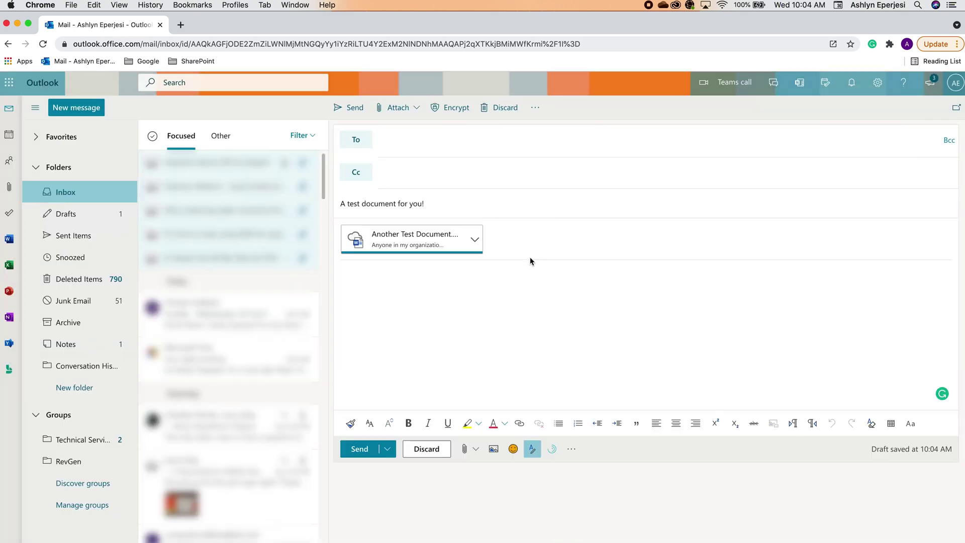
pyautogui.click(474, 240)
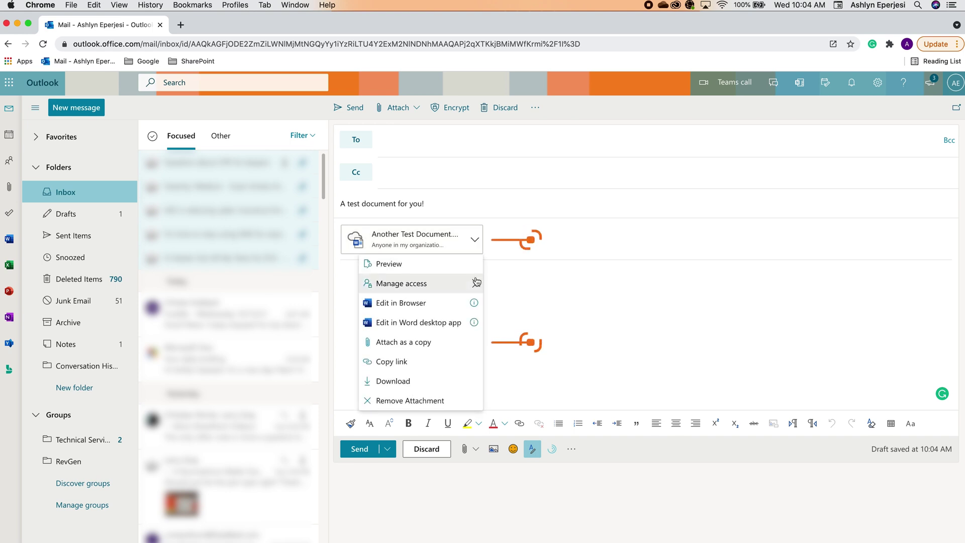
pyautogui.click(464, 346)
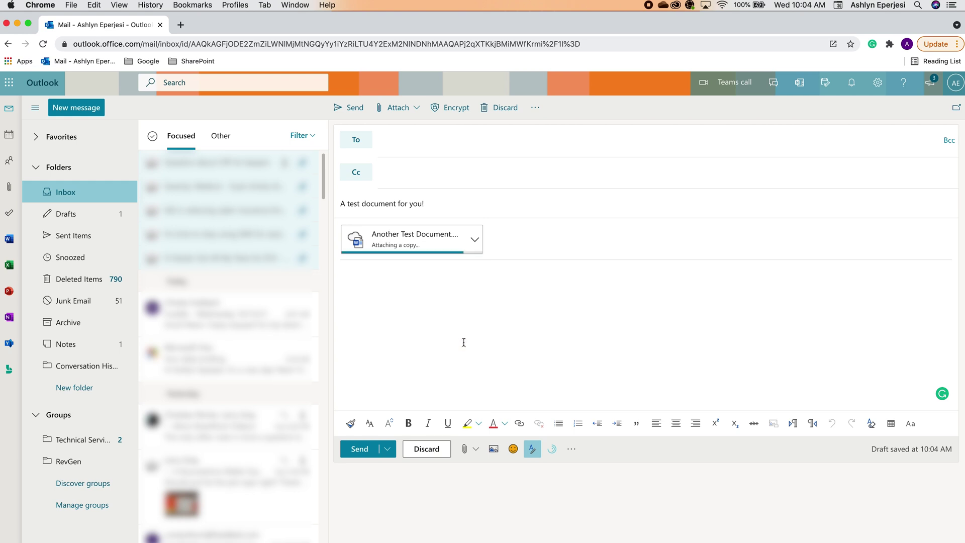